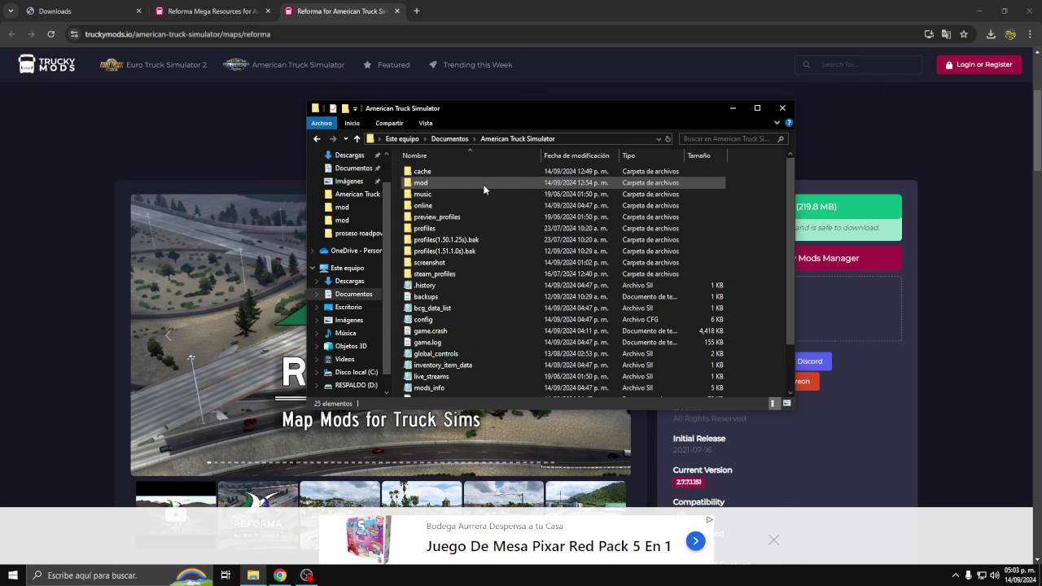
# - Delete the outdated Reforma_2_7_4_151 and Reforma_MegaResources_v2_7_4_151 files from the American Truck Simulator mod folder
pyautogui.doubleClick(484, 184)
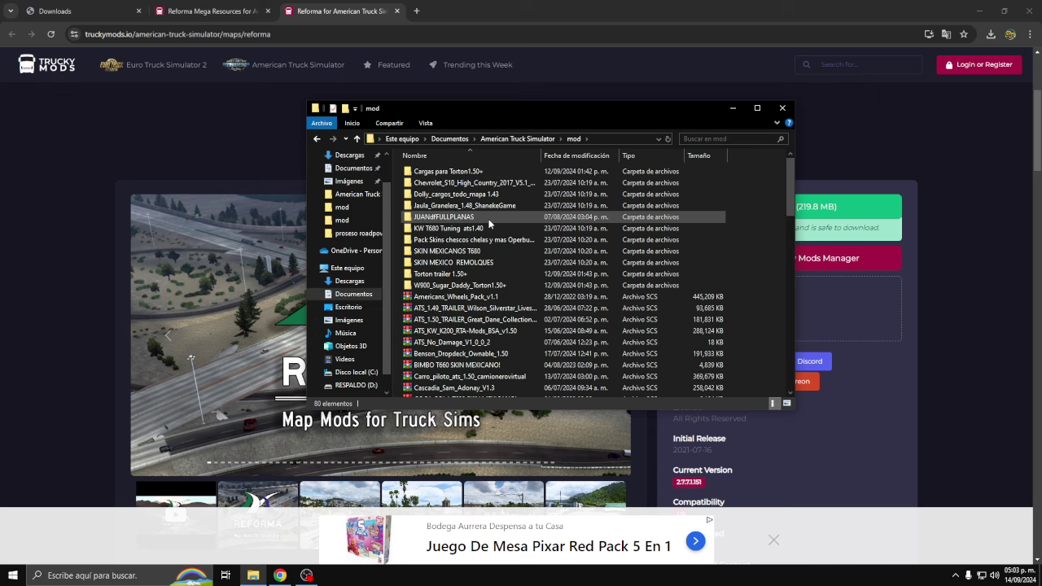
pyautogui.scroll(-2, 488, 215)
pyautogui.scroll(-8, 489, 222)
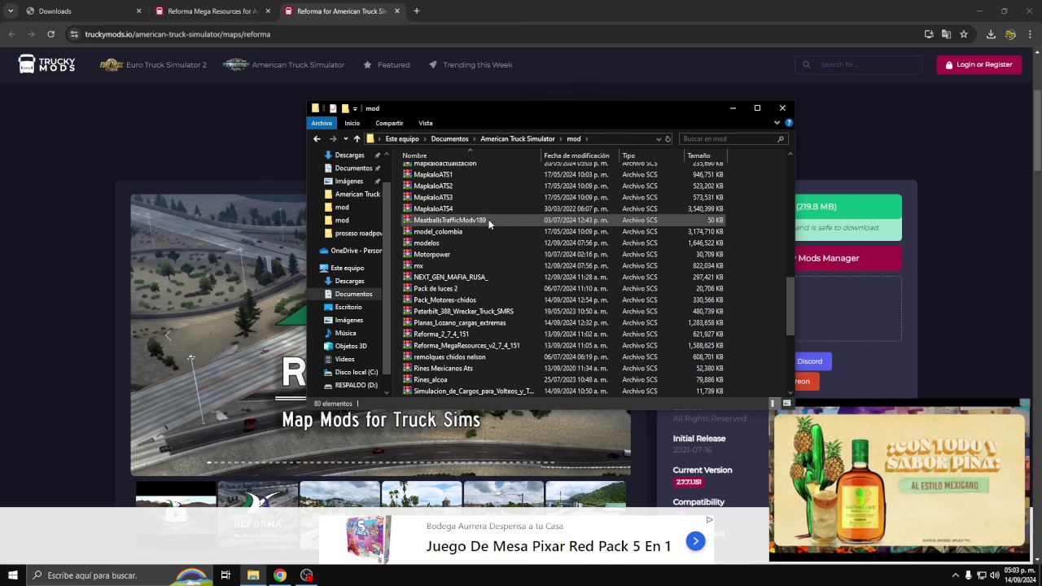
pyautogui.scroll(-2, 489, 223)
pyautogui.click(476, 299)
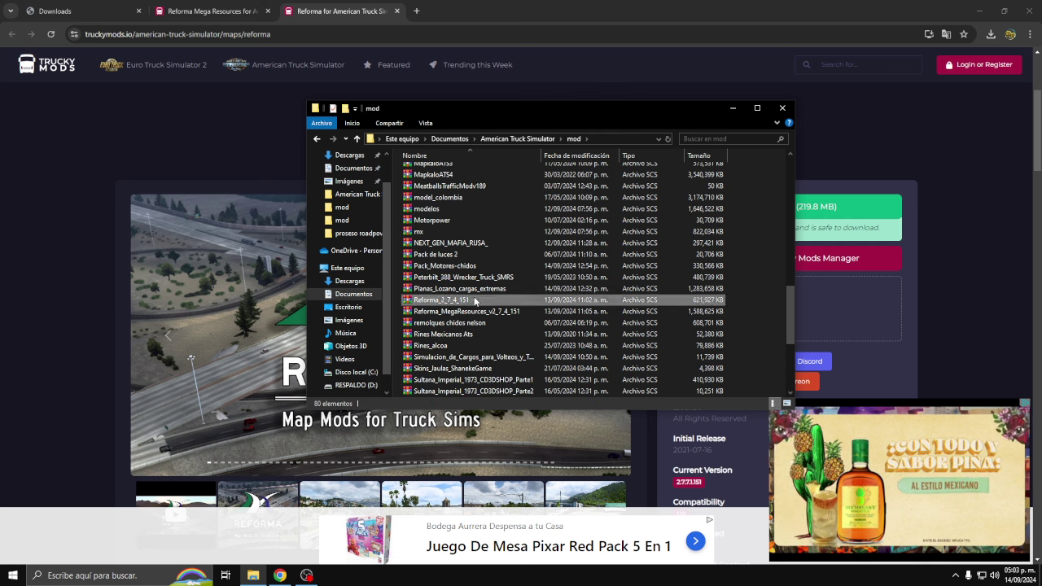
pyautogui.keyDown('ctrl'); pyautogui.click(483, 312); pyautogui.keyUp('ctrl')
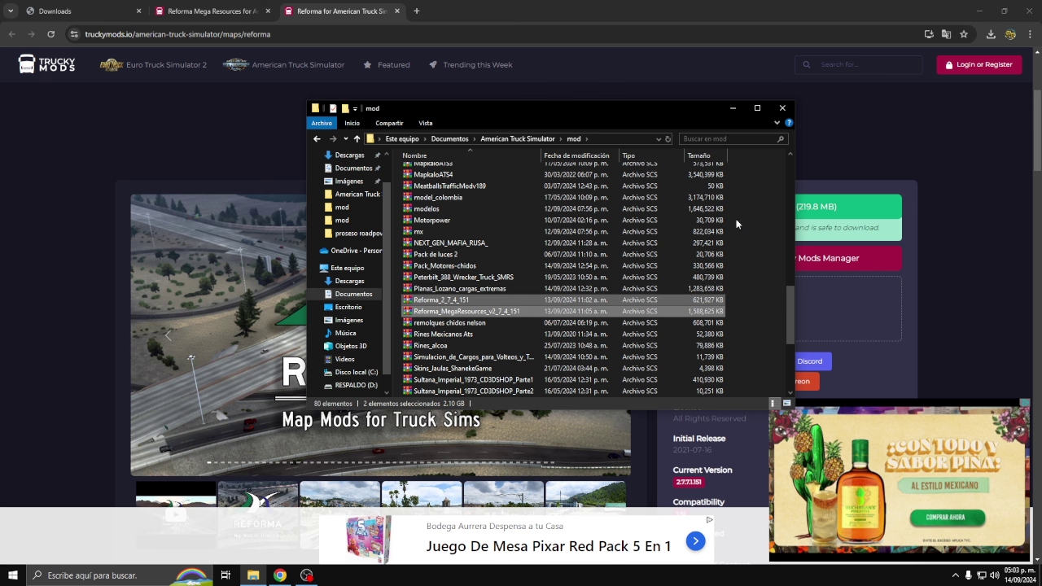
pyautogui.press('Delete')
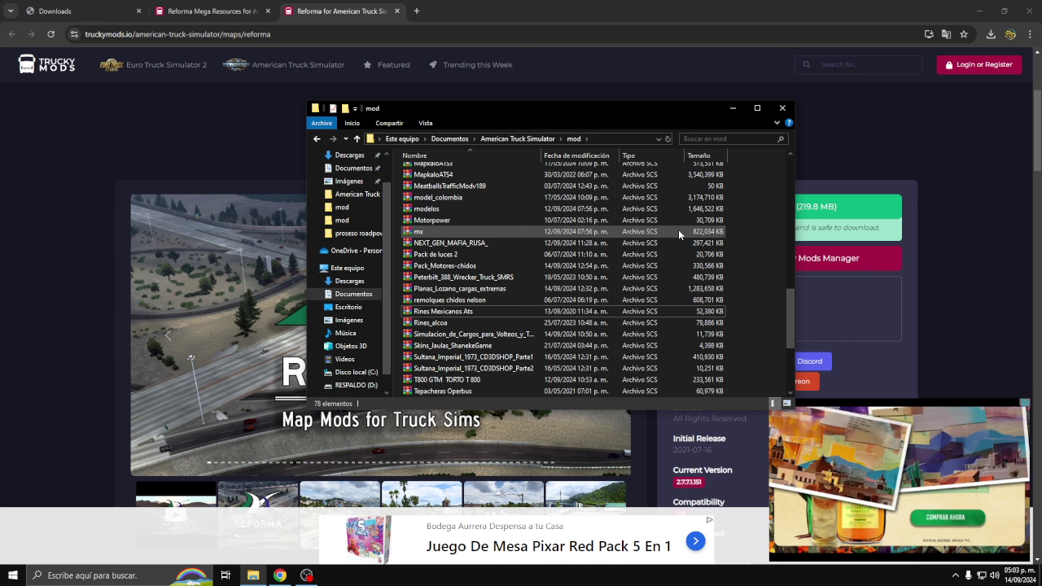
# - Paste the copied Reforma_MegaResources_v2_7_7_151 and Reforma_2_7_7_151 files into the mod folder and close the folder window
pyautogui.rightClick(756, 366)
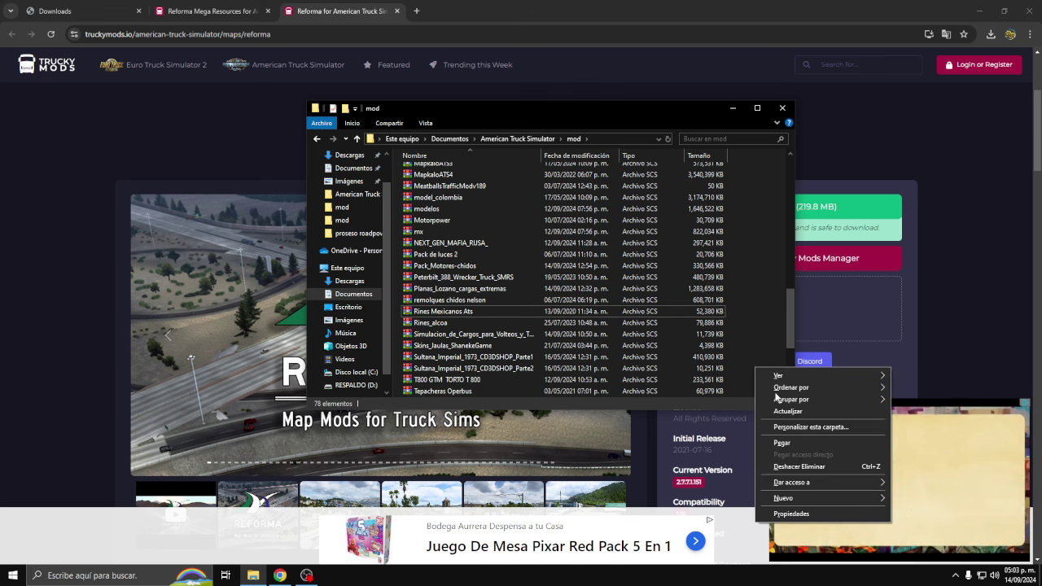
pyautogui.click(789, 444)
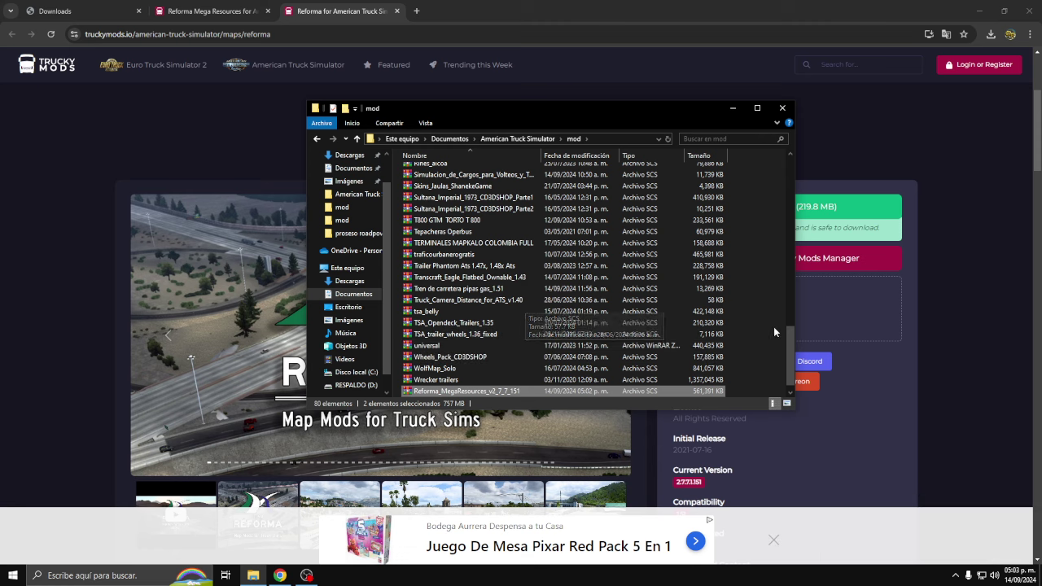
pyautogui.scroll(-1, 504, 326)
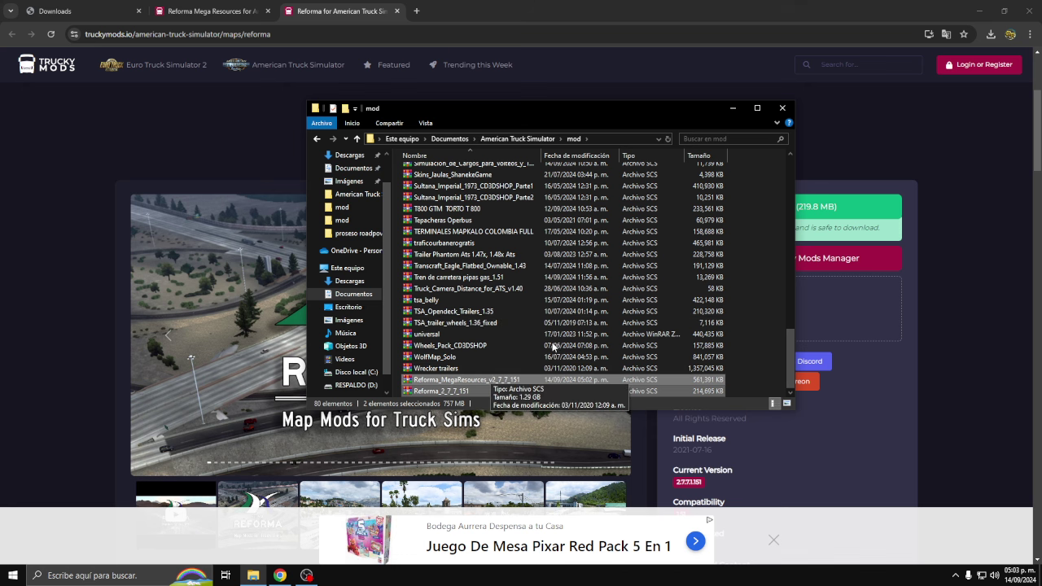
pyautogui.click(783, 108)
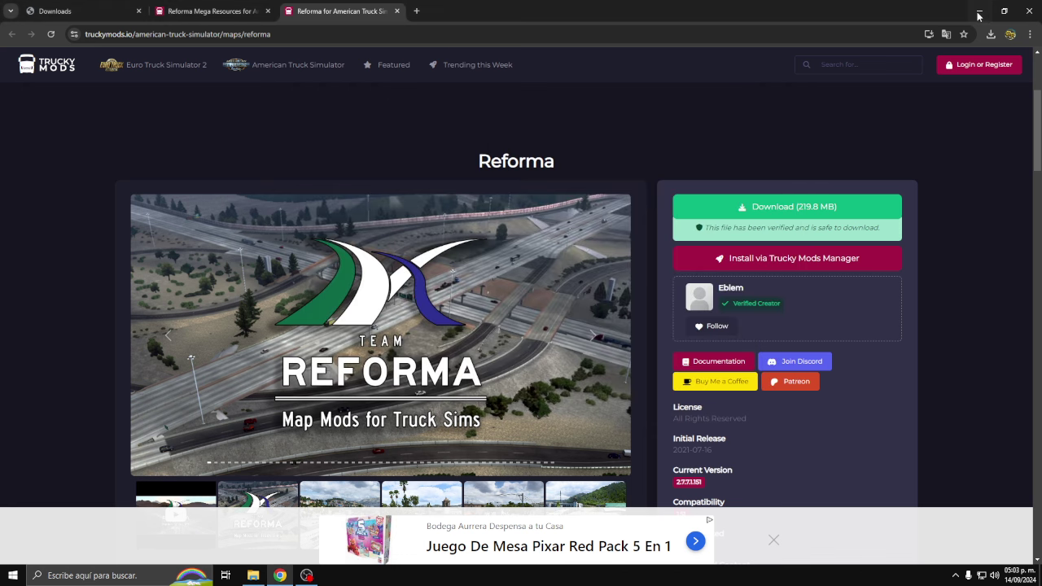
# - Launch American Truck Simulator from the desktop and start creating a new profile in the profile manager
pyautogui.click(979, 11)
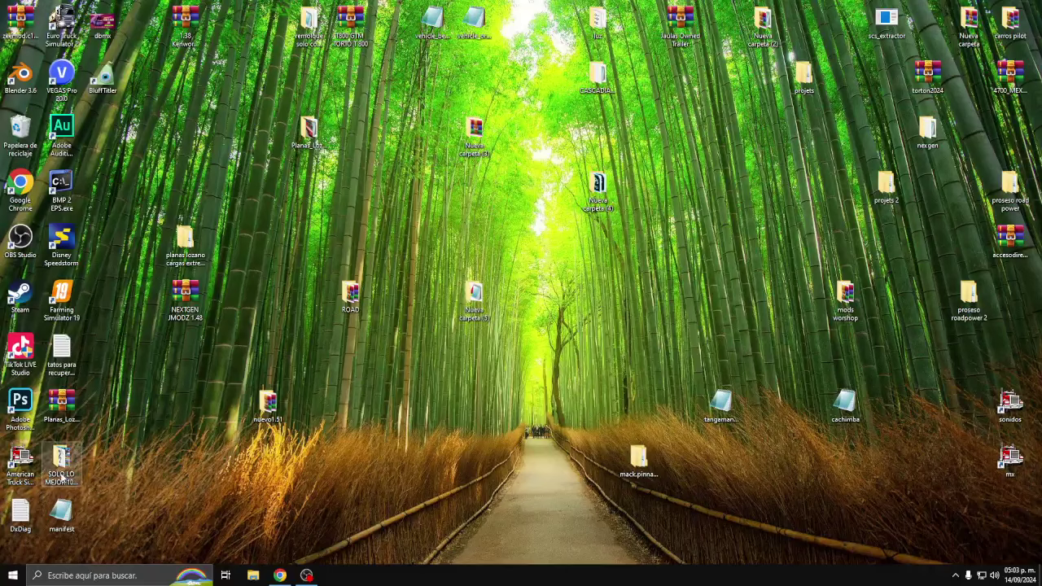
pyautogui.doubleClick(18, 461)
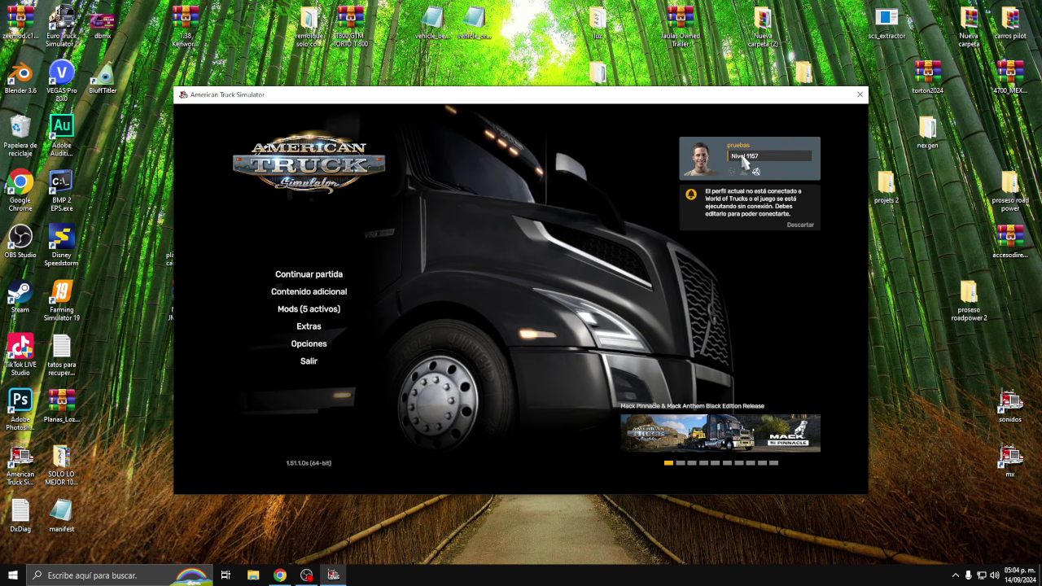
pyautogui.moveTo(742, 162)
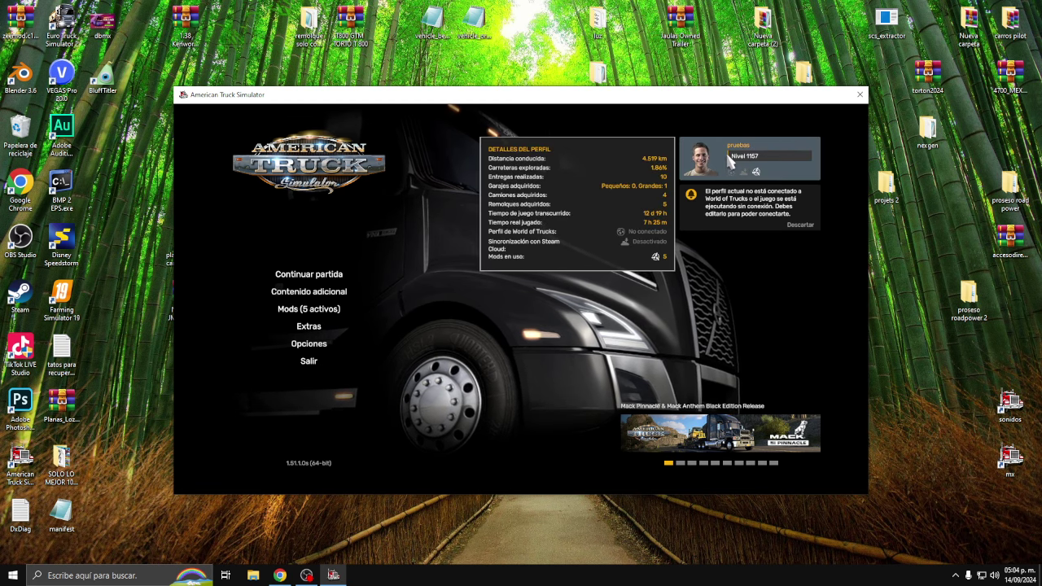
pyautogui.click(728, 163)
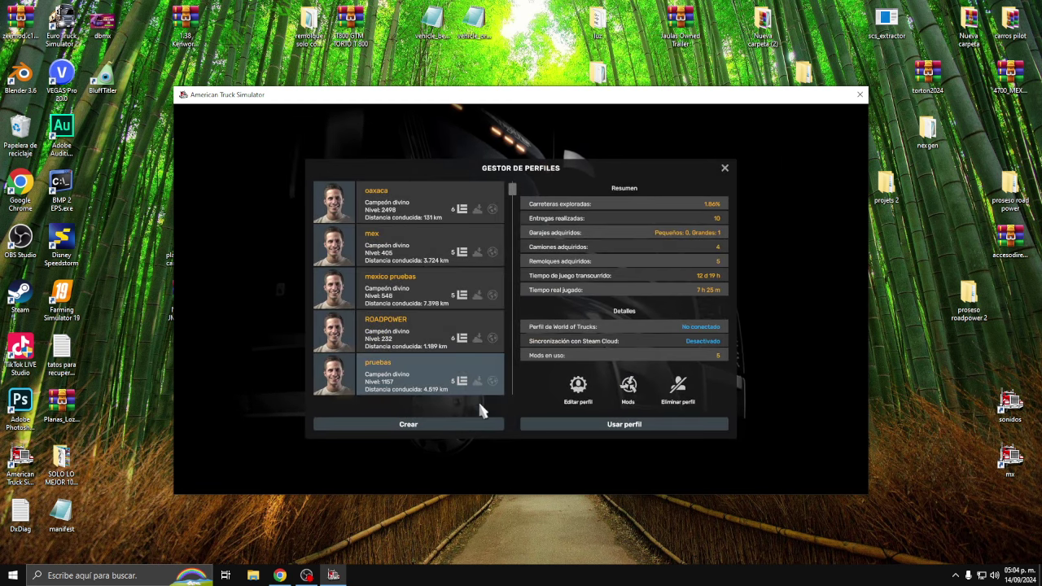
pyautogui.click(449, 425)
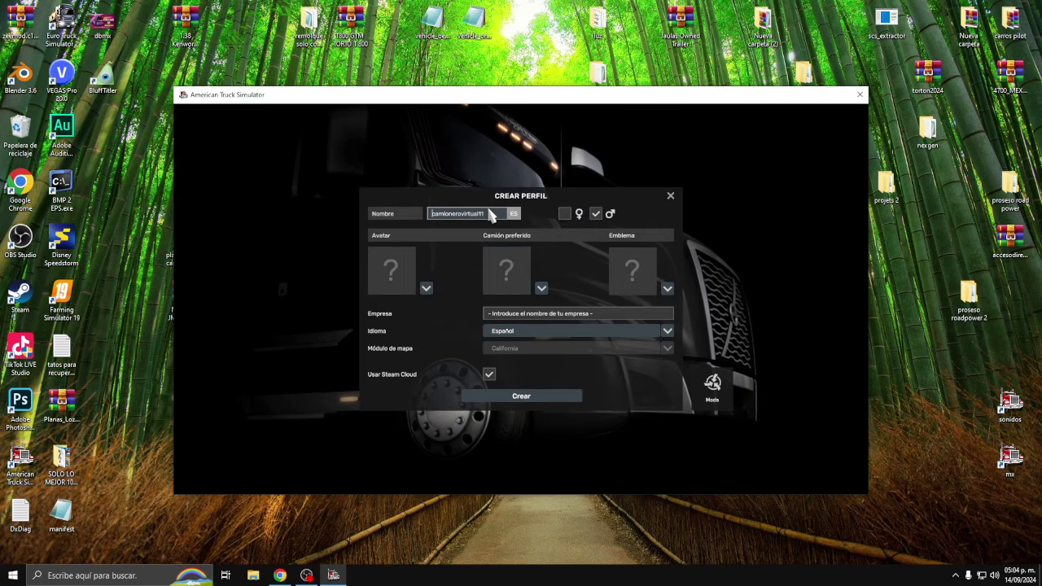
# - Replace the default name of the new profile with TUTORIAL
pyautogui.click(489, 213)
pyautogui.press('BackSpace')
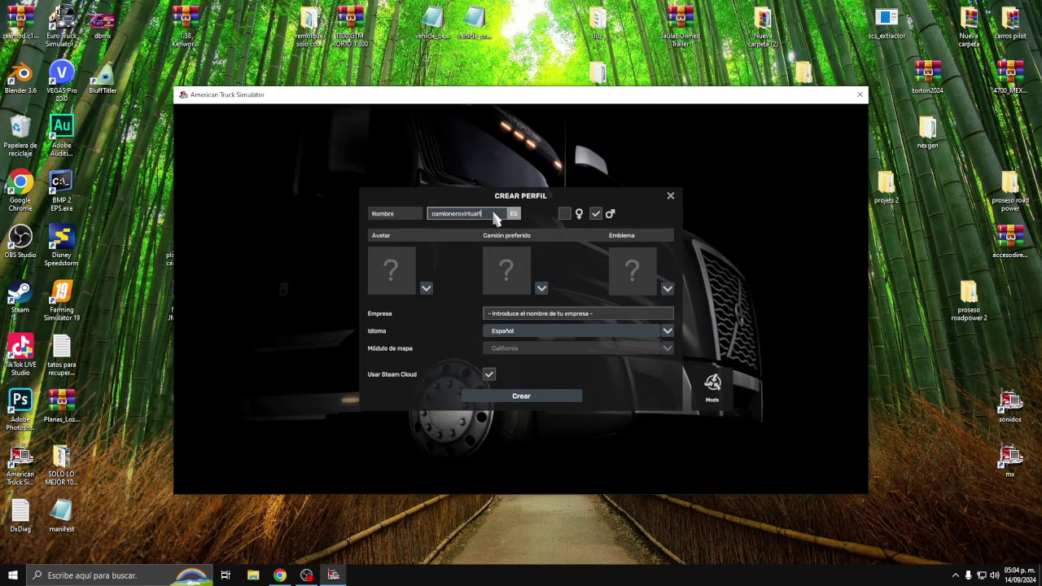
pyautogui.press('BackSpace')
pyautogui.press('BackSpace')
pyautogui.press('BackSpace')
pyautogui.press('BackSpace')
pyautogui.press('BackSpace')
pyautogui.press('BackSpace')
pyautogui.press('BackSpace')
pyautogui.press('BackSpace')
pyautogui.press('BackSpace')
pyautogui.press('BackSpace')
pyautogui.press('BackSpace')
pyautogui.press('BackSpace')
pyautogui.press('BackSpace')
pyautogui.press('BackSpace')
pyautogui.press('BackSpace')
pyautogui.press('BackSpace')
pyautogui.press('BackSpace')
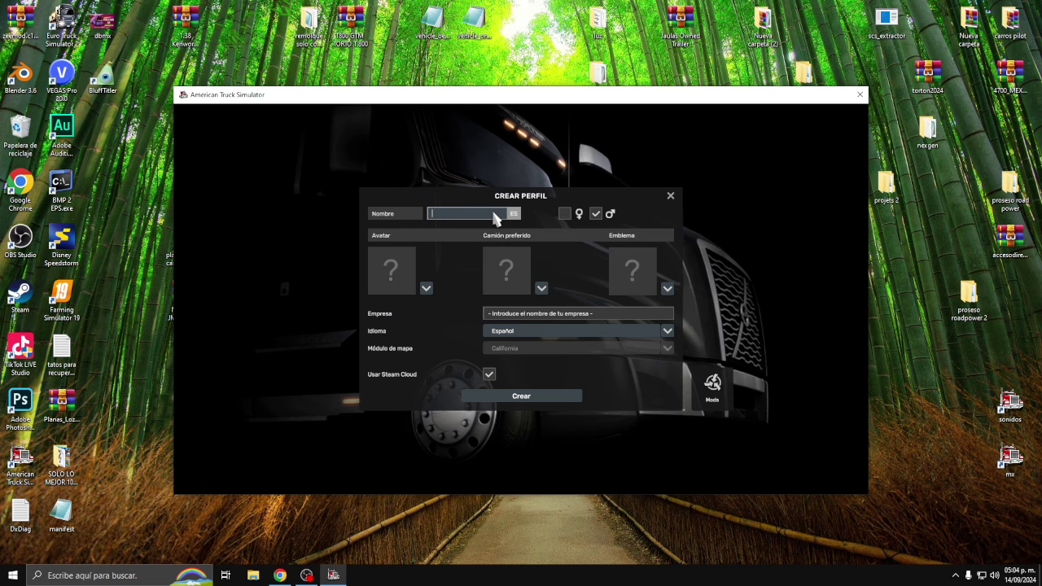
pyautogui.write('TUT')
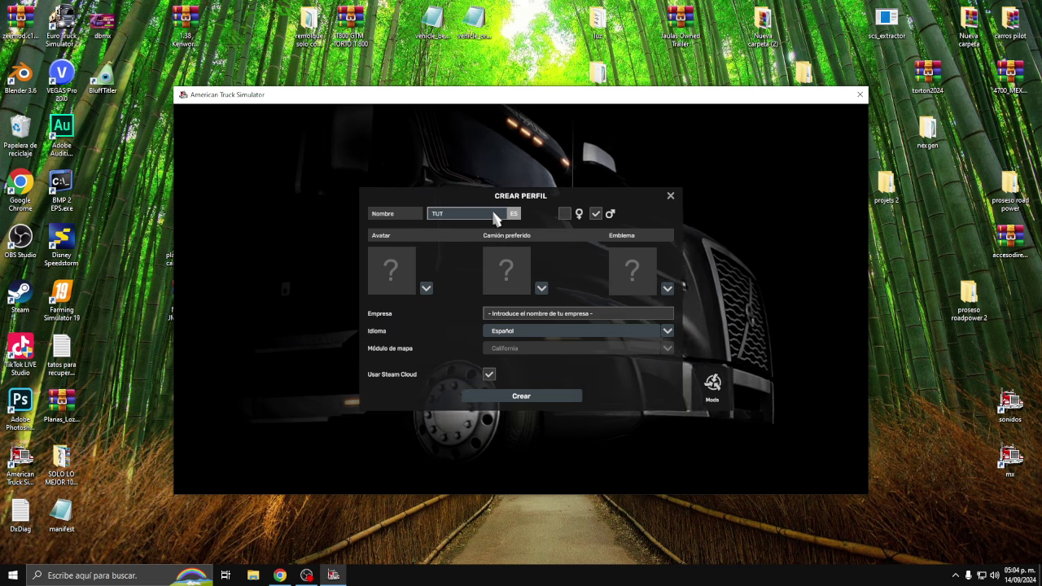
pyautogui.write('ORIAL')
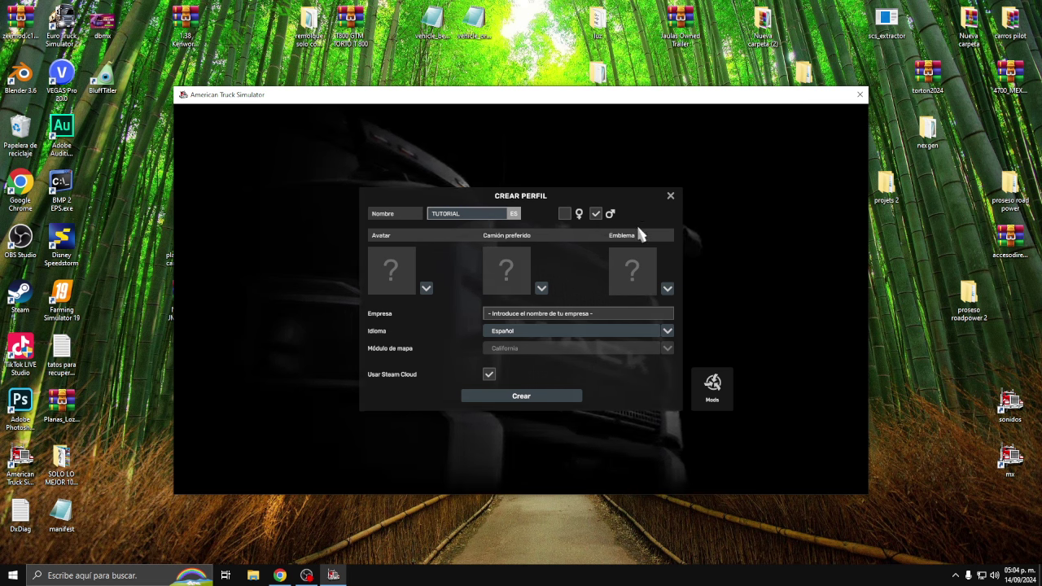
# - Choose the blue lion emblem and the red long-nose truck with tall exhaust stacks as the profile's preferred truck
pyautogui.click(639, 275)
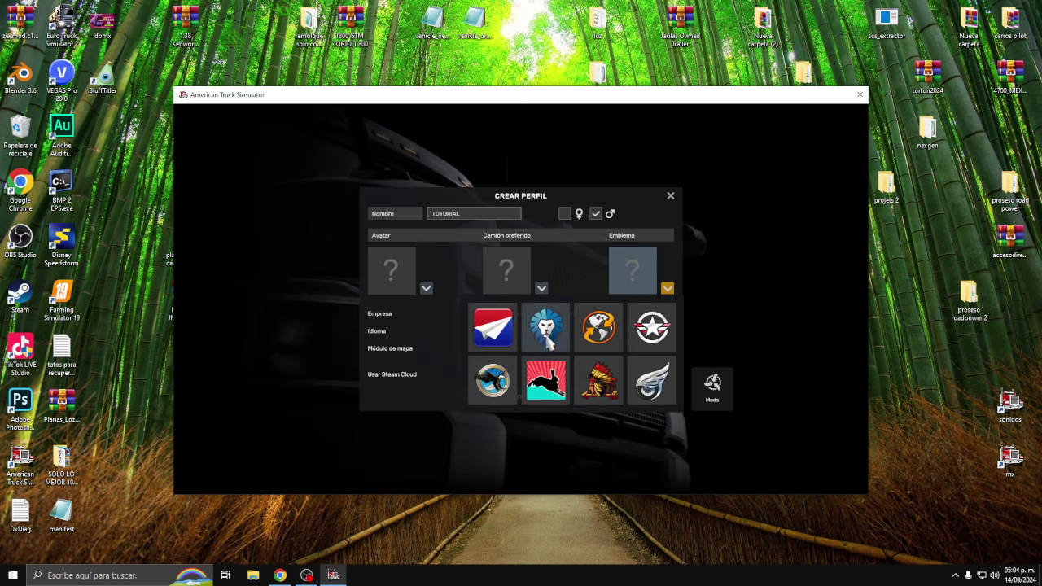
pyautogui.click(545, 328)
pyautogui.click(506, 273)
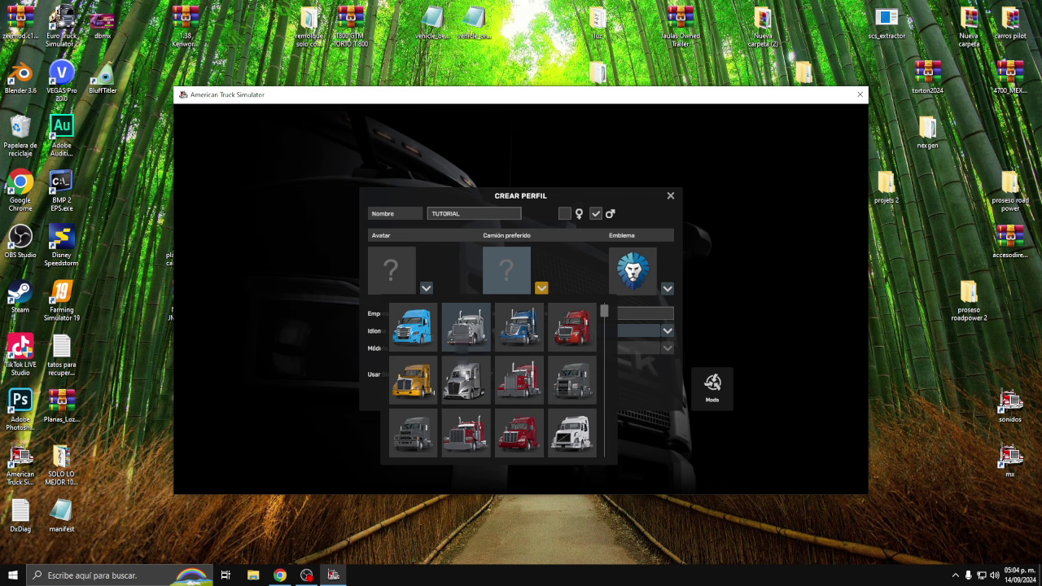
pyautogui.scroll(-2, 472, 382)
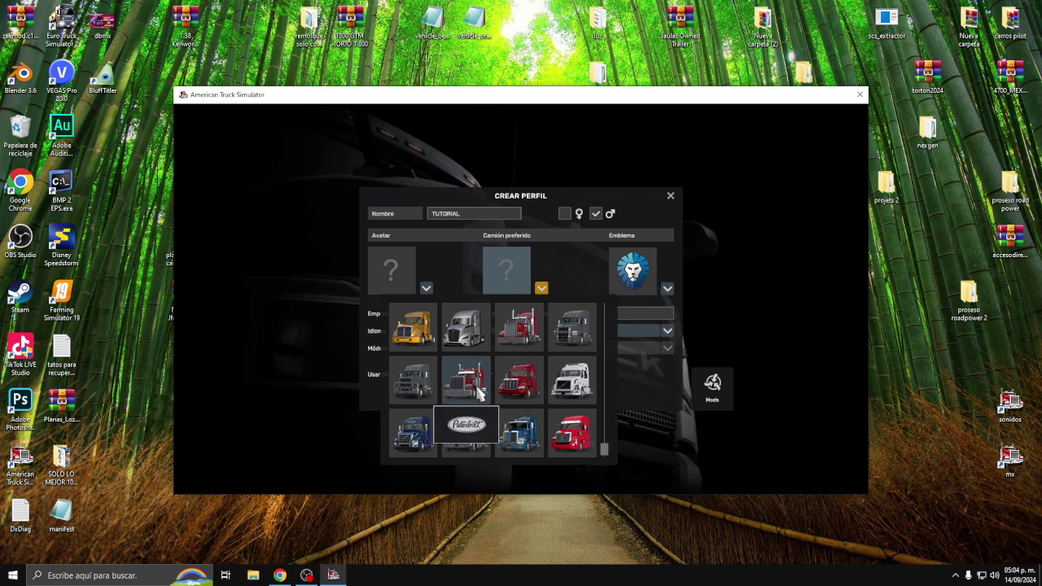
pyautogui.click(539, 324)
# - Choose the first male portrait as the profile's avatar and name the company TUTO
pyautogui.click(426, 288)
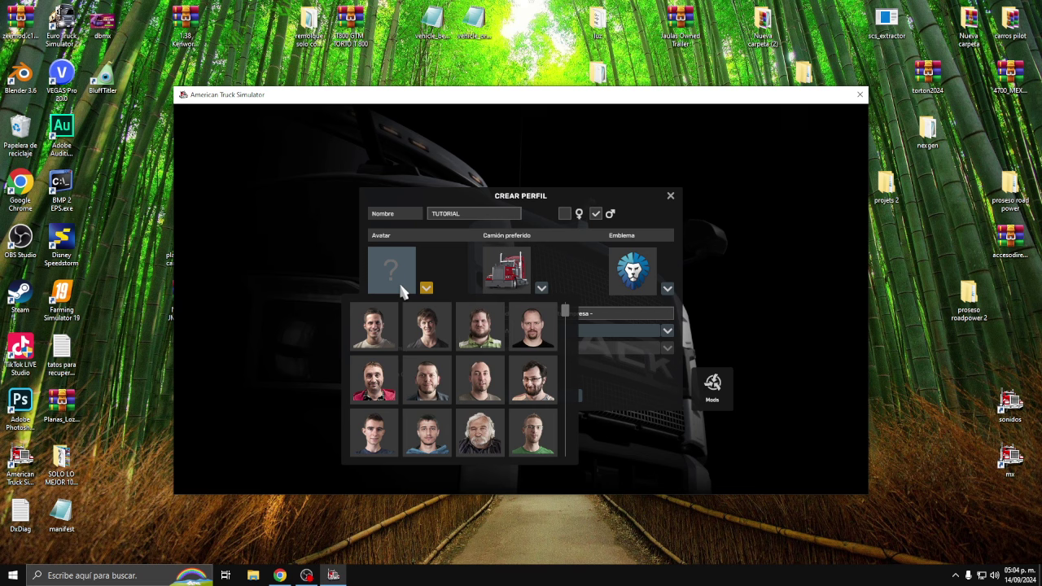
pyautogui.click(379, 340)
pyautogui.click(518, 317)
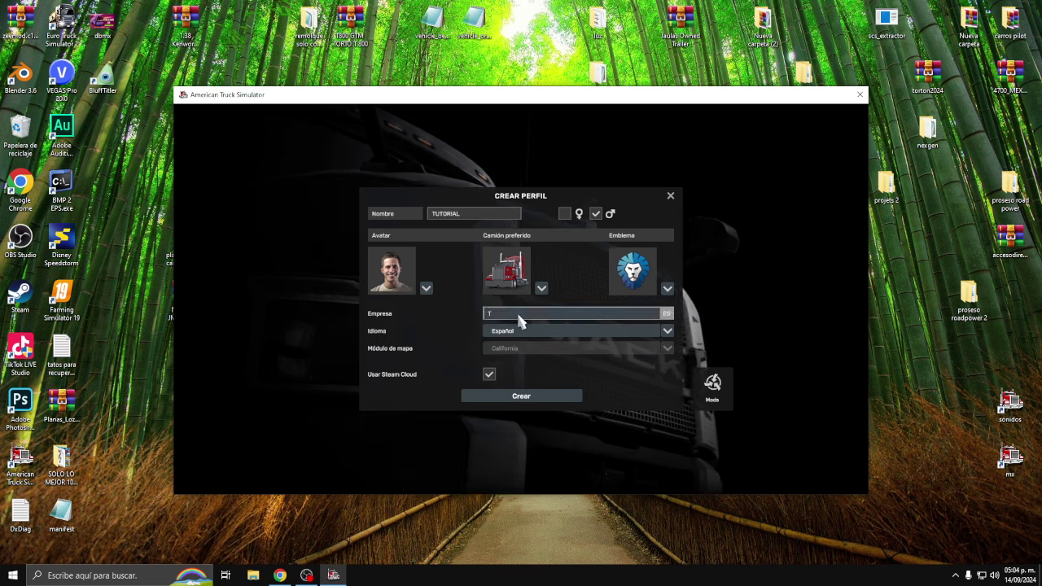
pyautogui.write('TUTO')
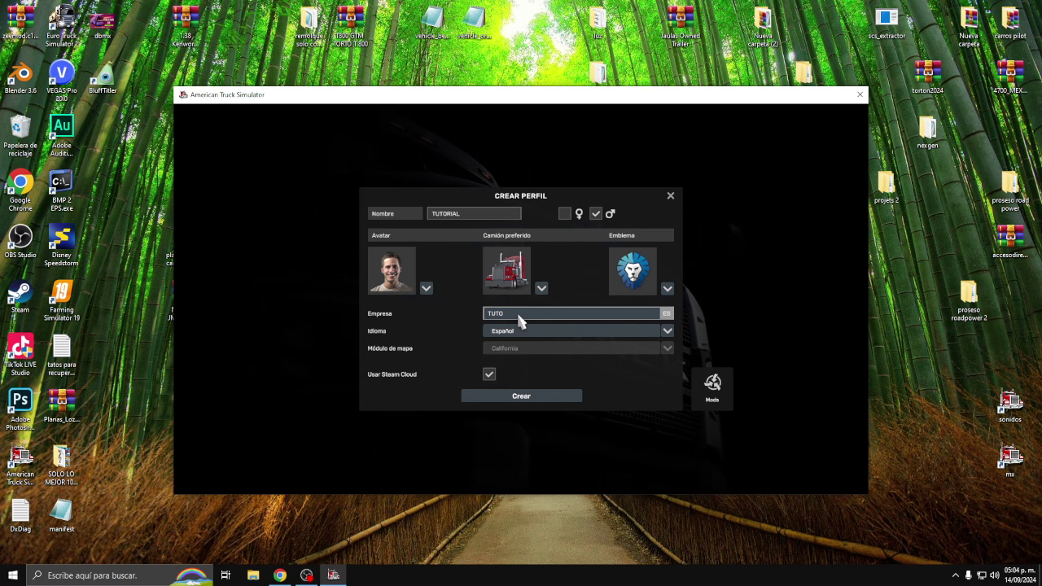
# - Activate the Reforma 2.7.7.151 mod with Mega Resources 2.7.7.151 above it for the new profile and confirm the changes
pyautogui.click(714, 389)
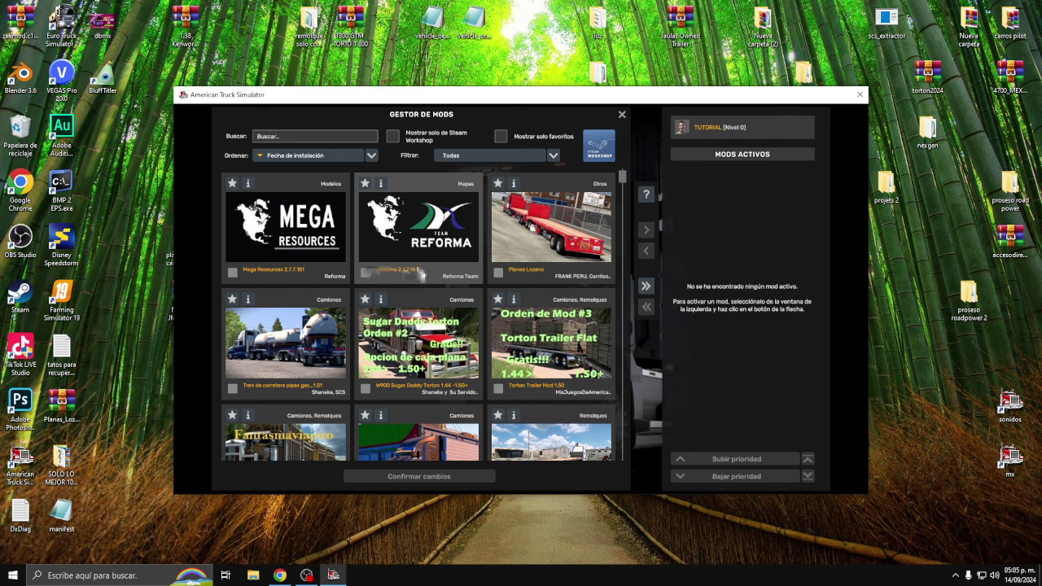
pyautogui.doubleClick(419, 275)
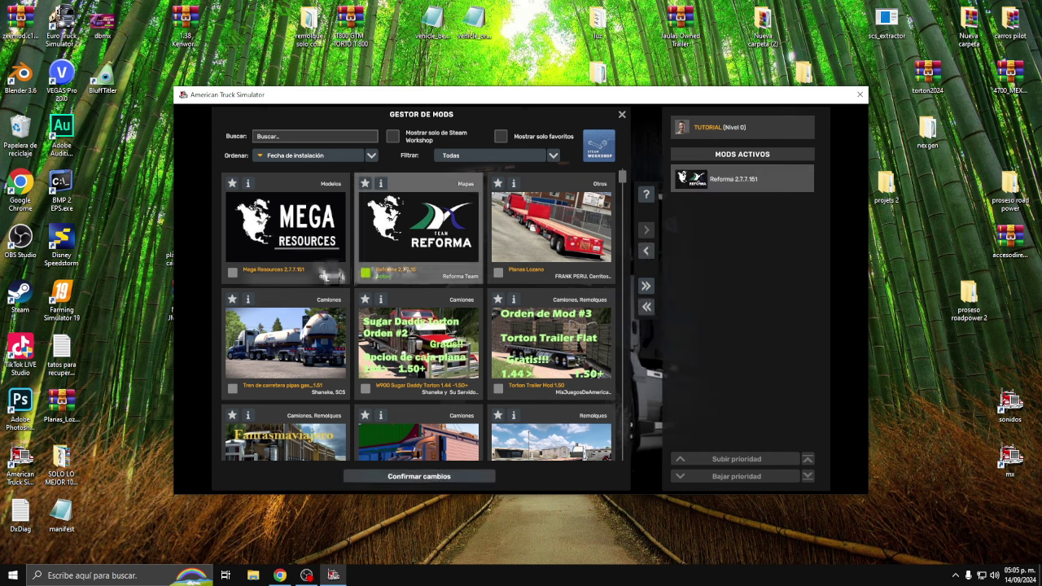
pyautogui.doubleClick(319, 275)
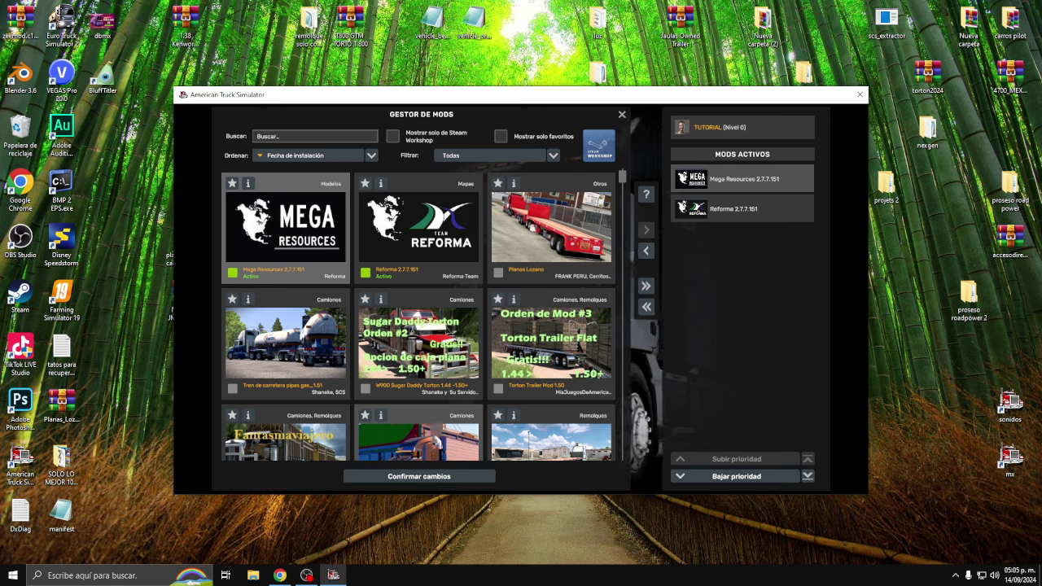
pyautogui.click(426, 478)
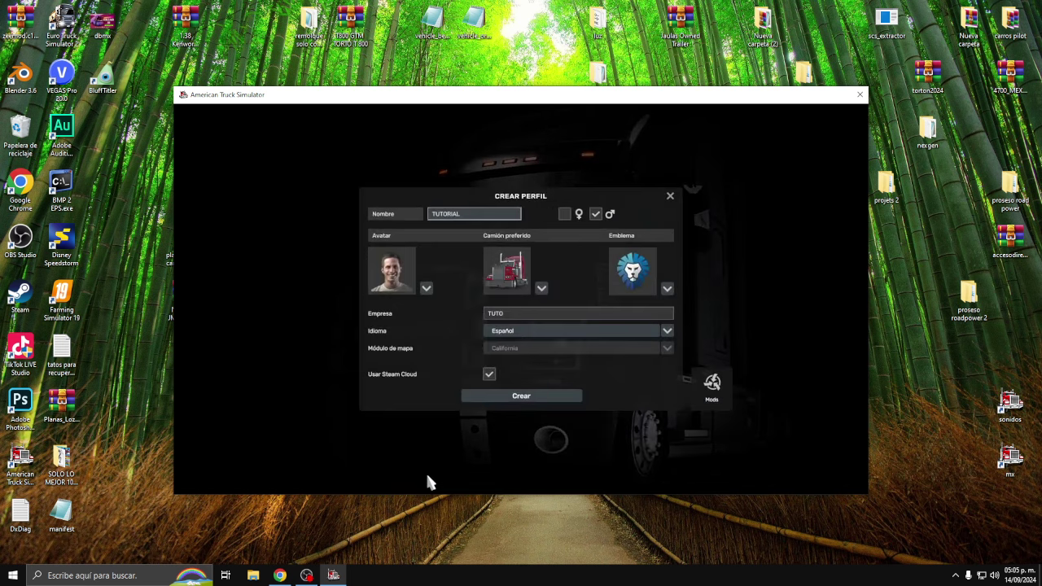
# - Turn off Steam Cloud use for the TUTORIAL profile and create it
pyautogui.click(489, 374)
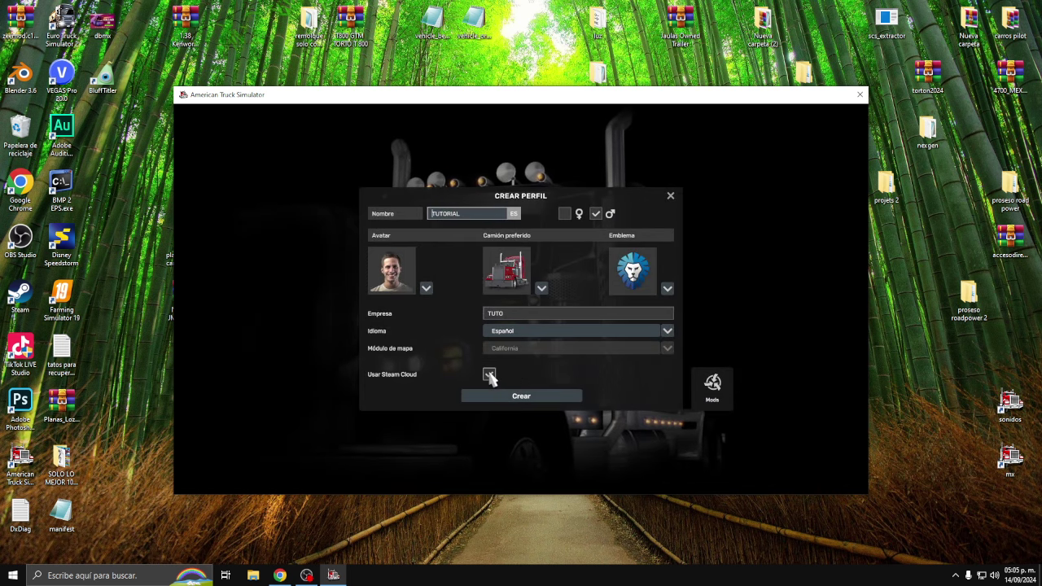
pyautogui.click(535, 401)
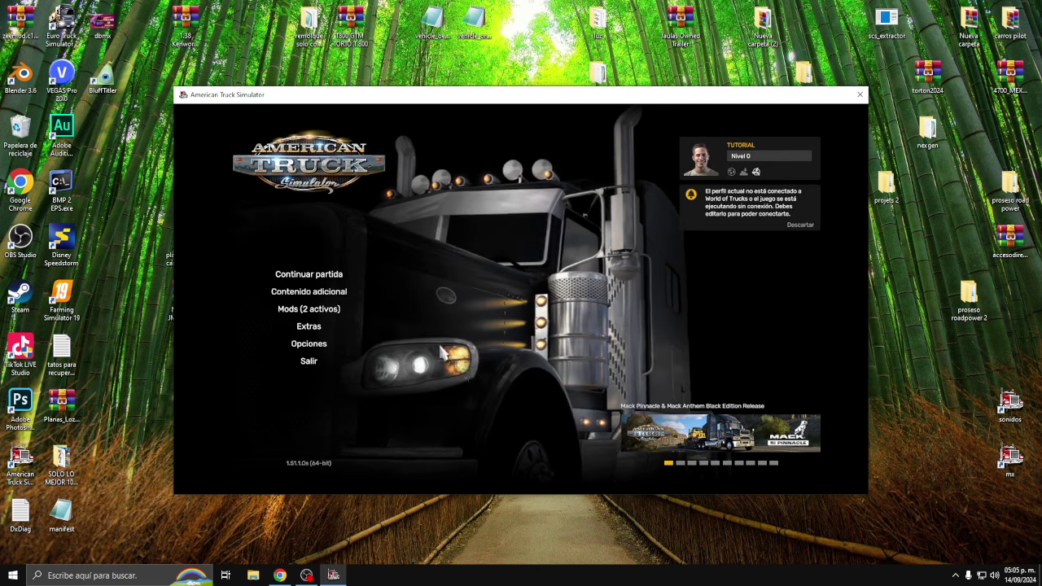
# - Start the game with the new profile and complete the input assistant with Controles, the simple automatic transmission and the default controller axes
pyautogui.click(342, 276)
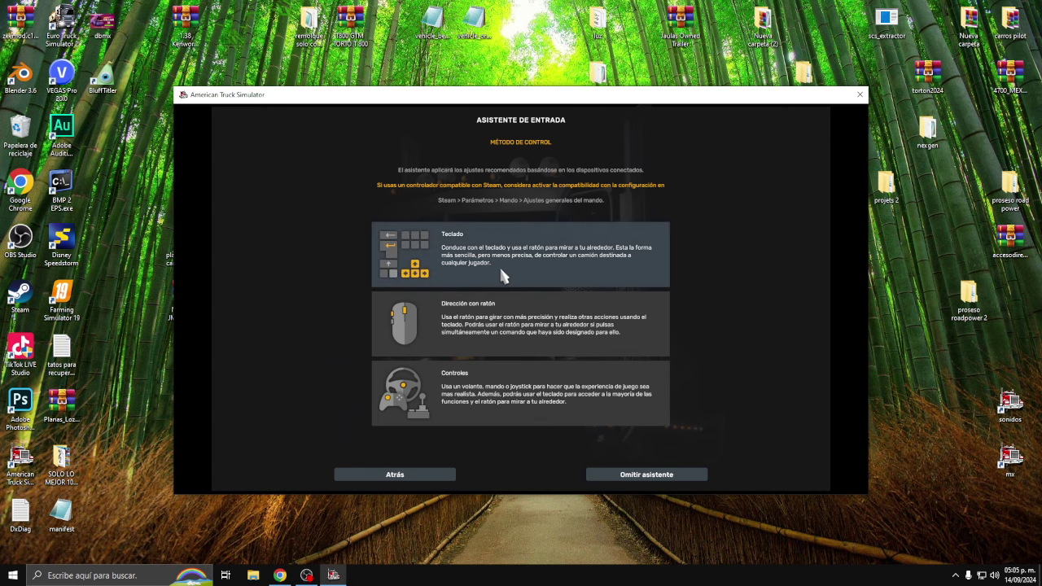
pyautogui.click(500, 393)
pyautogui.click(496, 212)
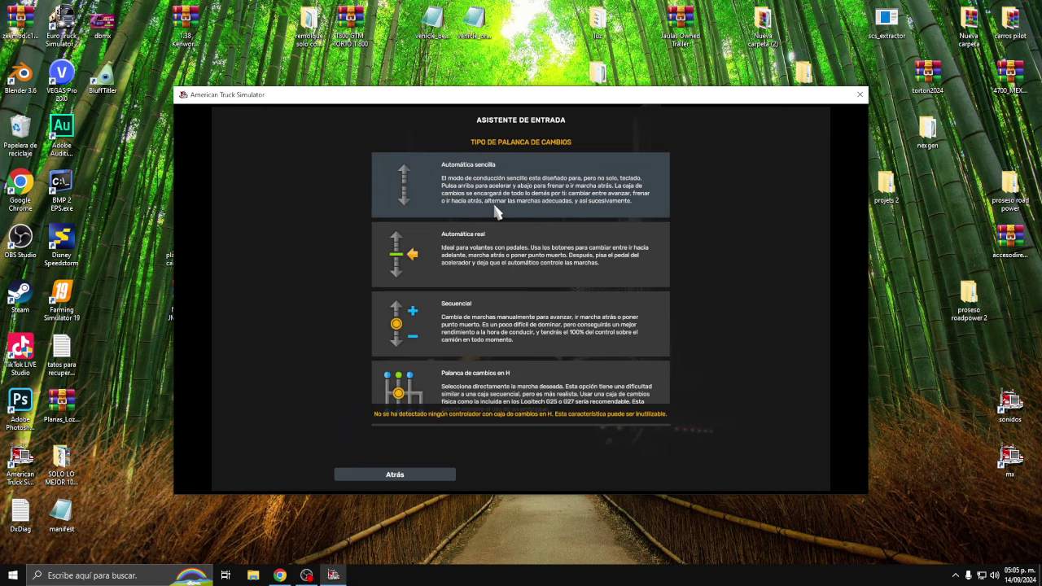
pyautogui.click(503, 187)
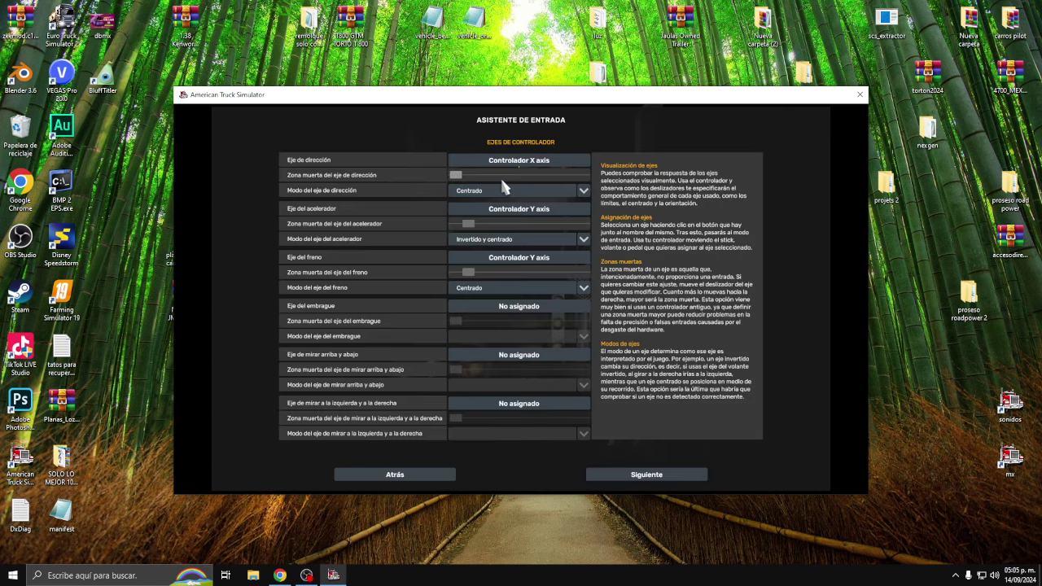
pyautogui.click(659, 474)
pyautogui.click(659, 475)
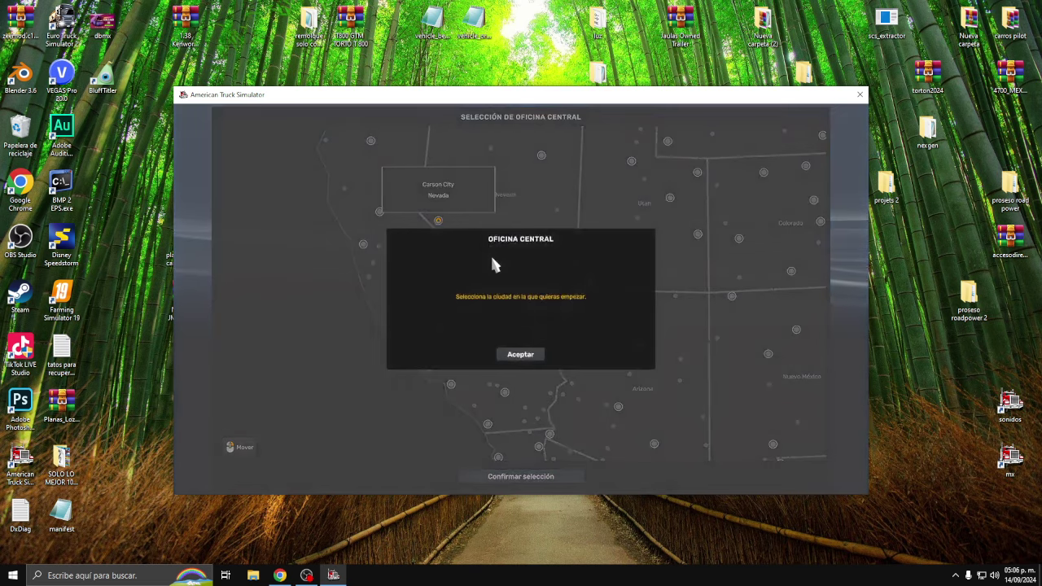
# - Choose the city of Zacatecas, Mexico, as the company's headquarters and confirm the selection
pyautogui.click(519, 354)
pyautogui.moveTo(630, 372); pyautogui.dragTo(540, 209)
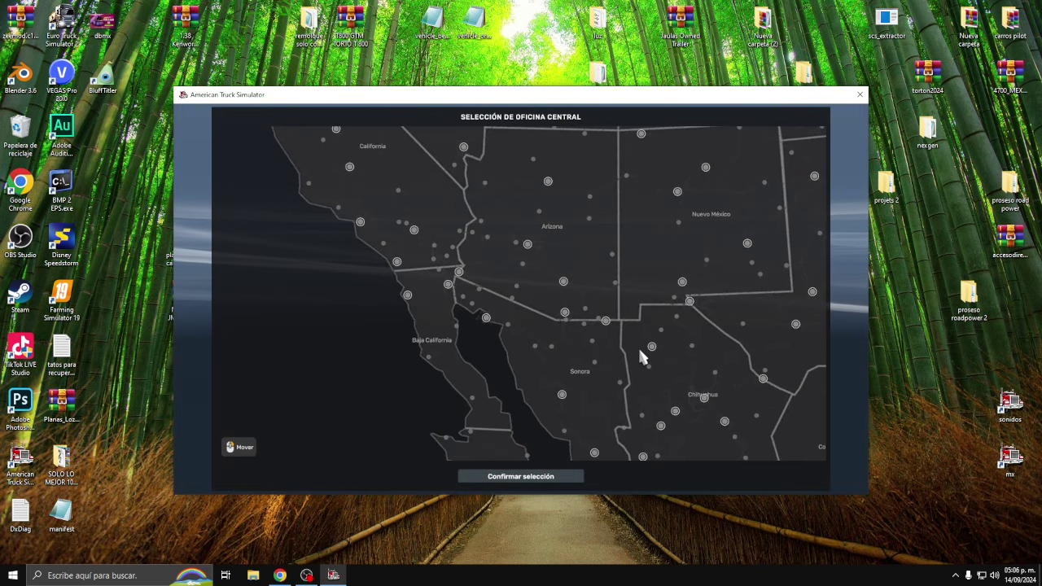
pyautogui.moveTo(640, 356); pyautogui.dragTo(534, 225)
pyautogui.moveTo(637, 363); pyautogui.dragTo(621, 302)
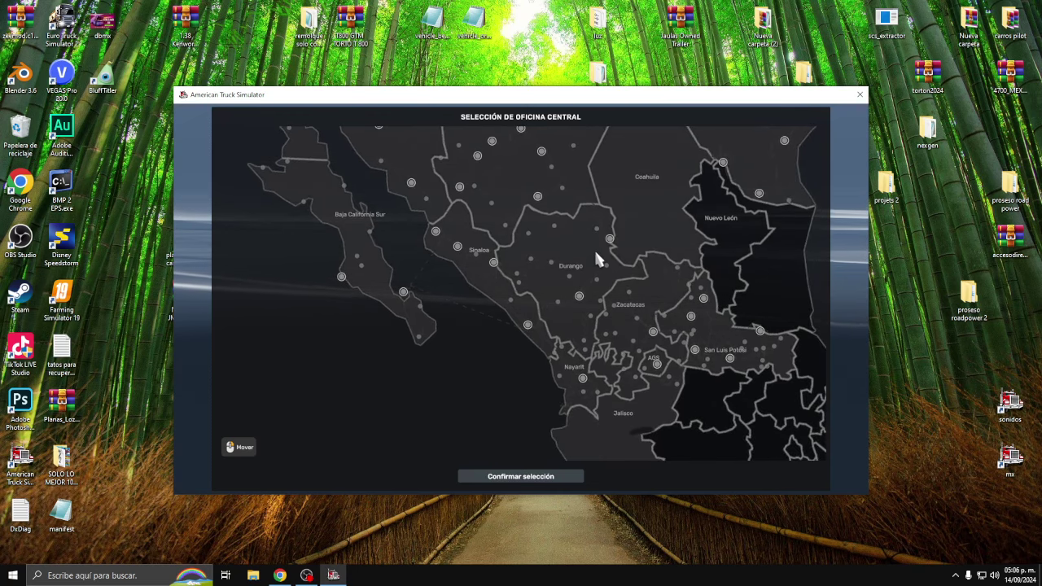
pyautogui.moveTo(597, 259); pyautogui.dragTo(591, 321)
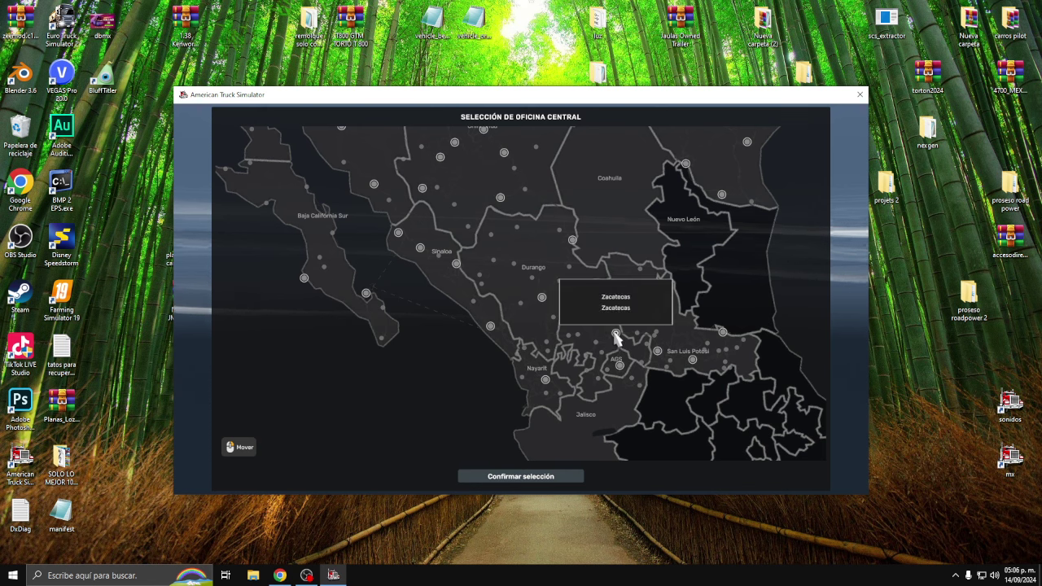
pyautogui.click(615, 333)
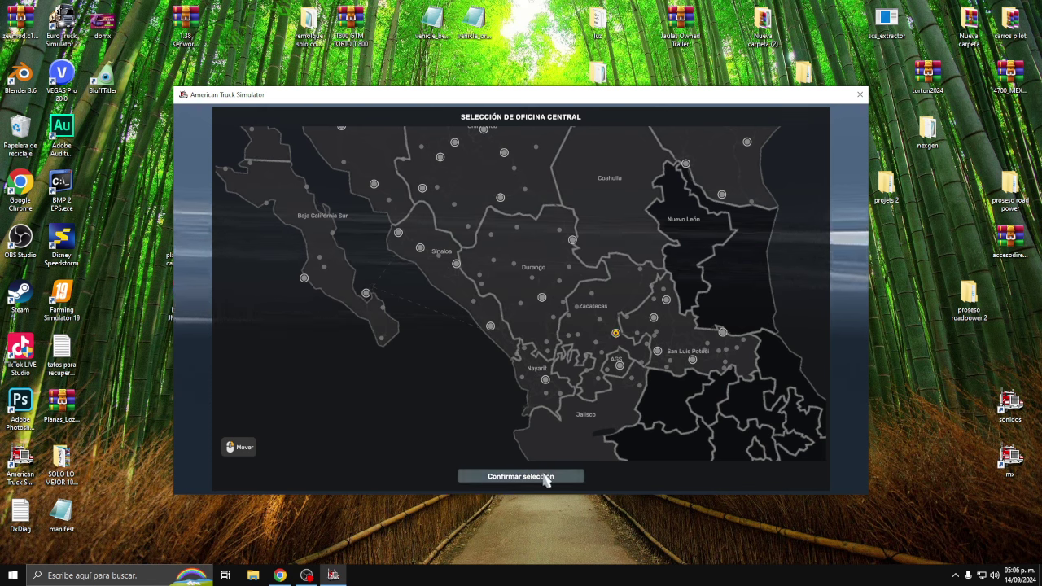
pyautogui.click(545, 479)
pyautogui.click(488, 356)
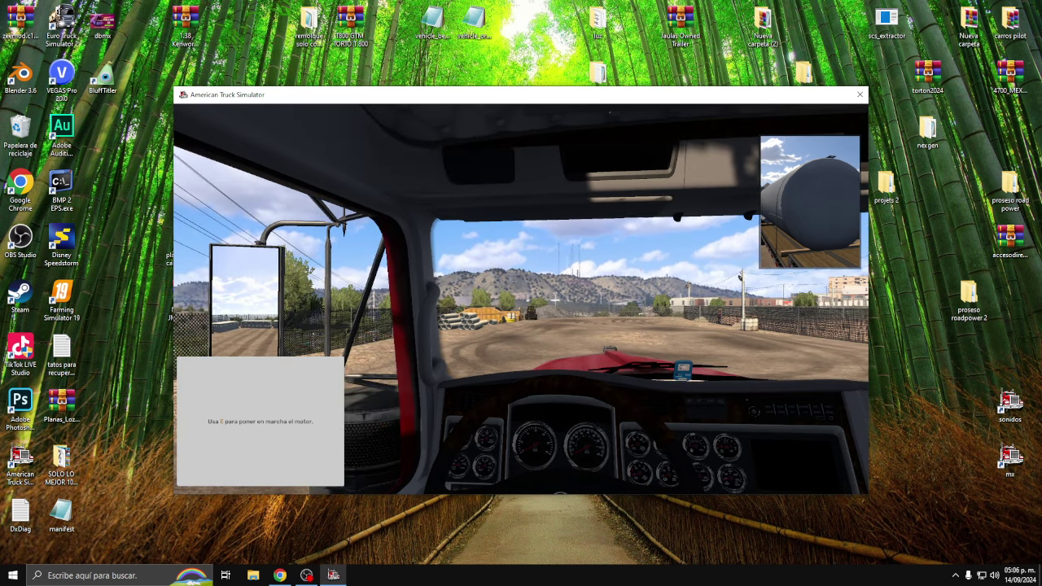
# - View the truck from the exterior camera and examine the modded Mexican cities and roads on the world map
pyautogui.press('2')
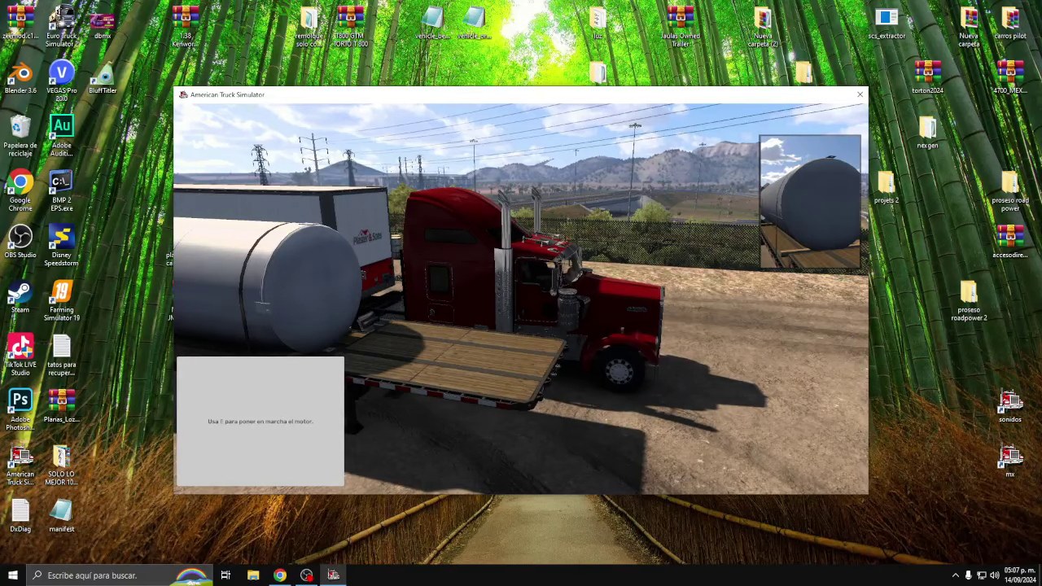
pyautogui.press('m')
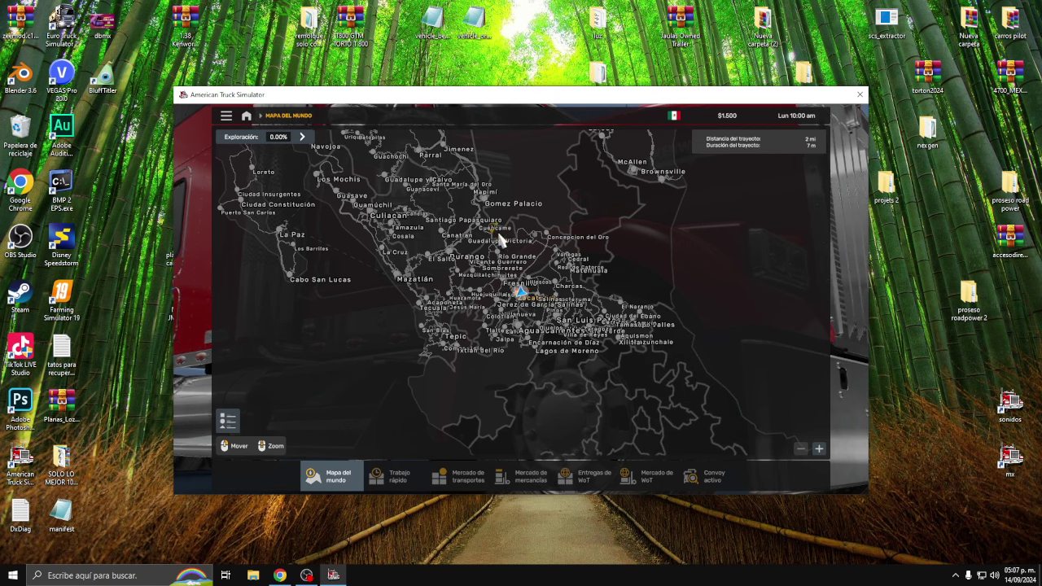
pyautogui.scroll(-2, 558, 356)
pyautogui.scroll(3, 542, 350)
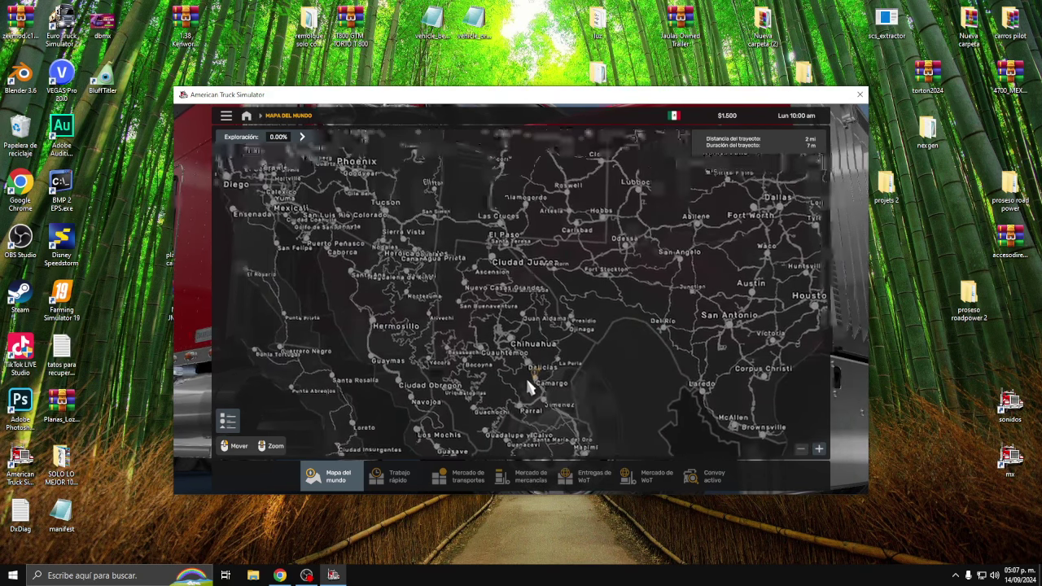
pyautogui.scroll(-2, 525, 383)
pyautogui.scroll(2, 593, 302)
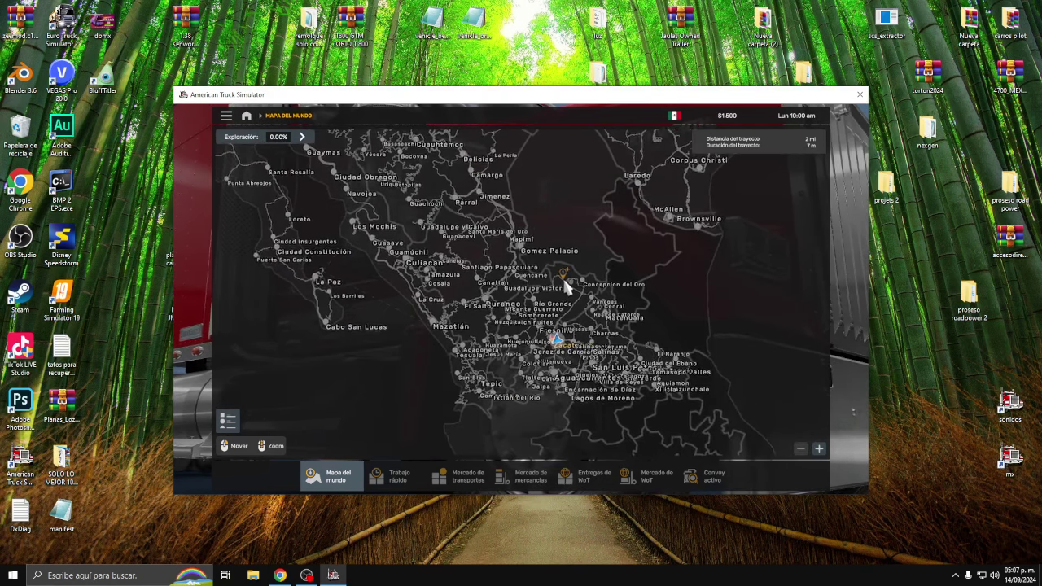